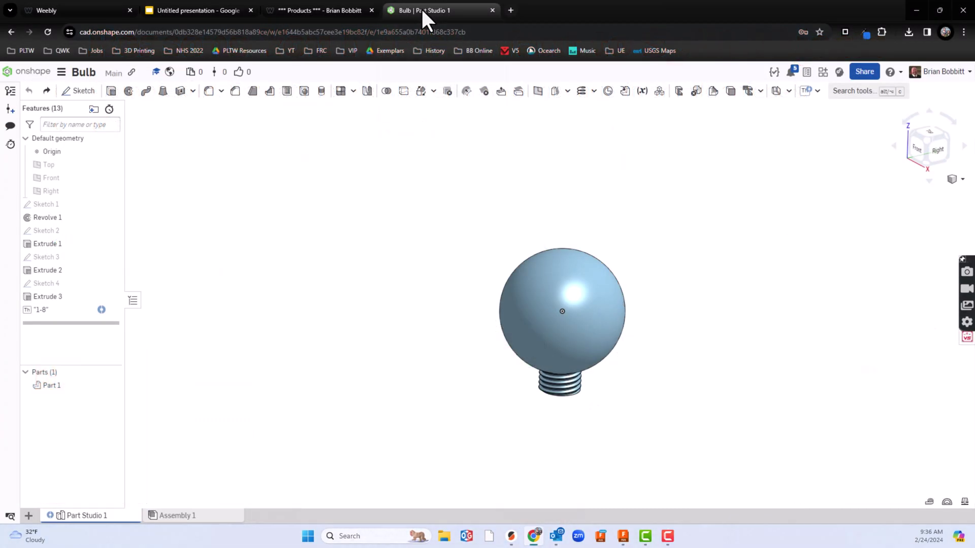
Turn on the Front plane's visibility in the Bulb part studio and clear the plane selection
scroll(607, 433, "down", 2)
scroll(614, 422, "up", 6)
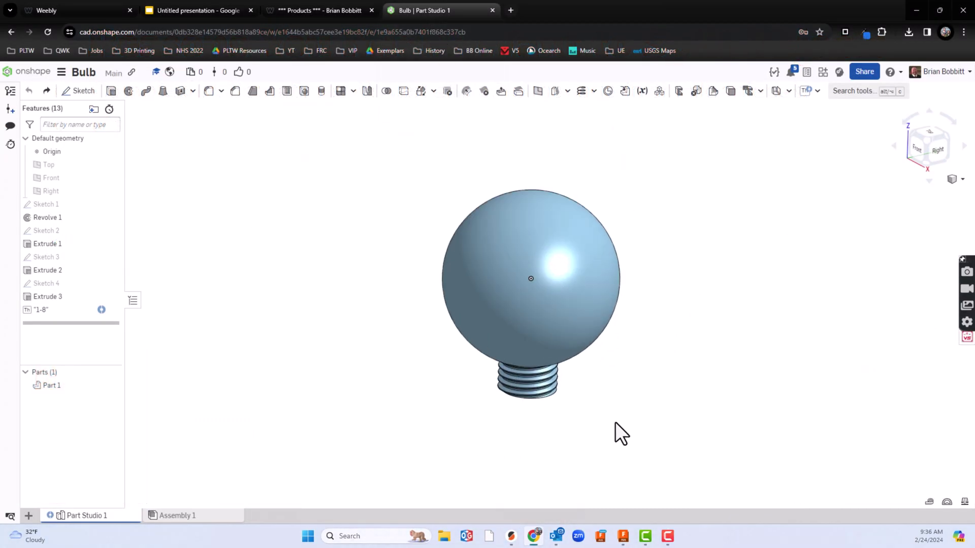
scroll(607, 132, "down", 2)
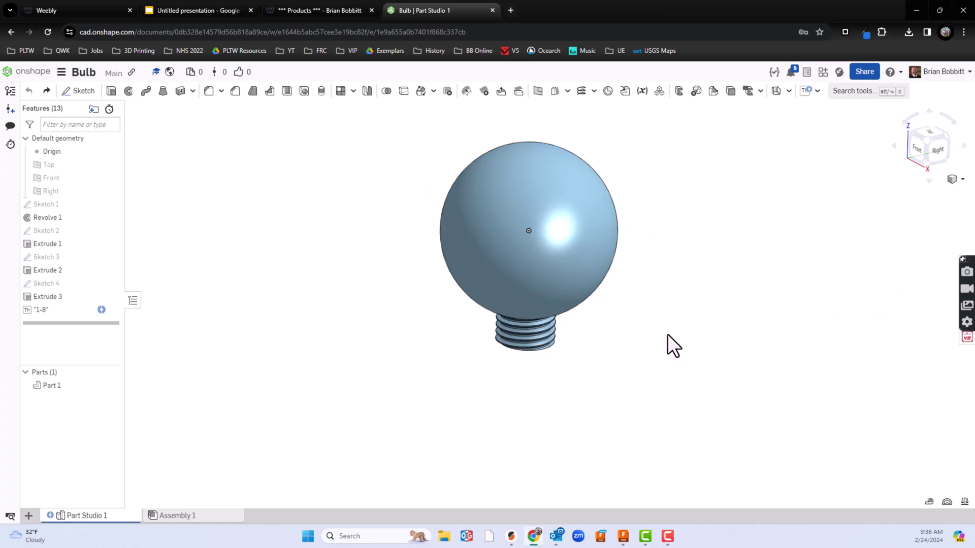
mouse_move(667, 335)
right_mouse_down()
mouse_move(577, 336)
mouse_move(514, 300)
mouse_move(524, 376)
mouse_move(568, 410)
mouse_move(518, 401)
mouse_move(537, 375)
mouse_move(550, 394)
mouse_move(589, 379)
mouse_move(579, 341)
mouse_move(611, 380)
mouse_move(580, 389)
mouse_move(565, 365)
mouse_move(550, 386)
mouse_move(583, 412)
mouse_move(591, 403)
right_mouse_up()
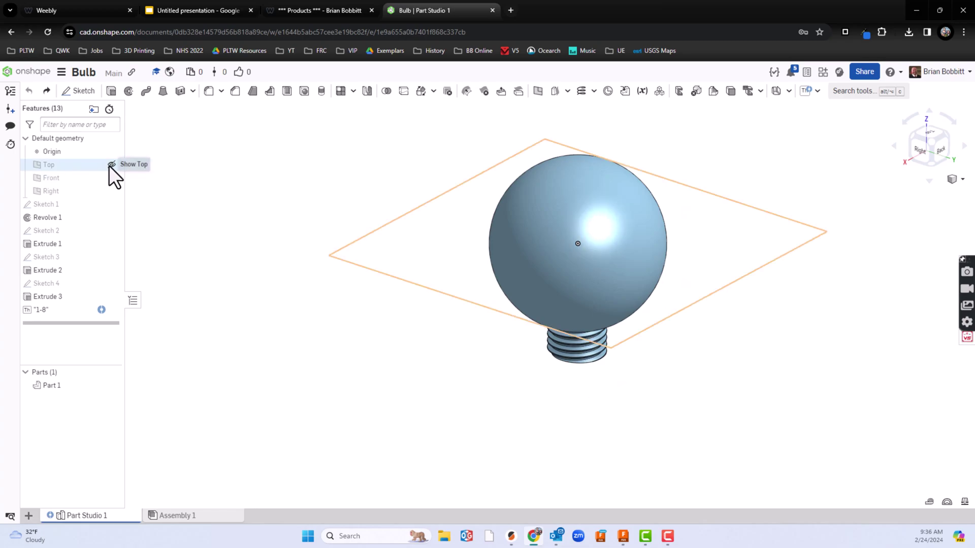
left_click(68, 178)
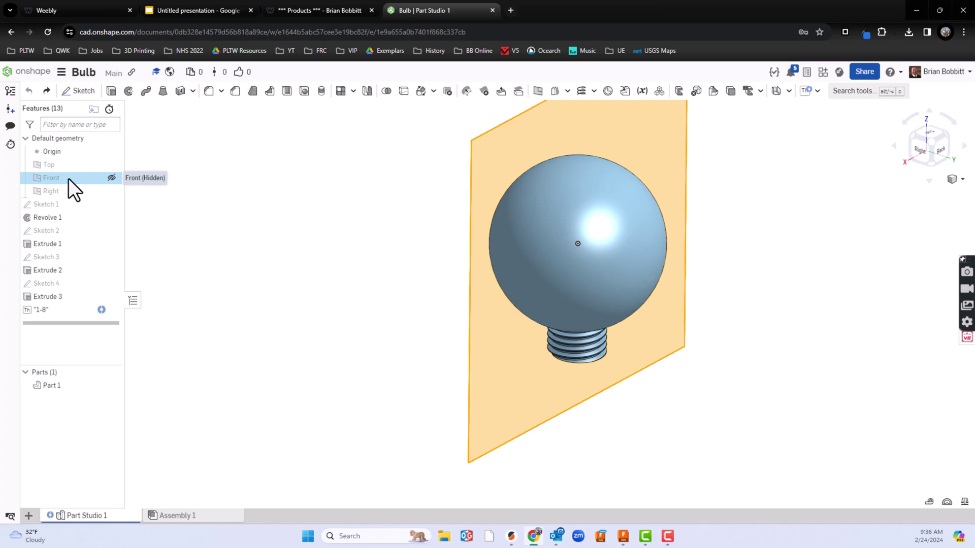
left_click(54, 191)
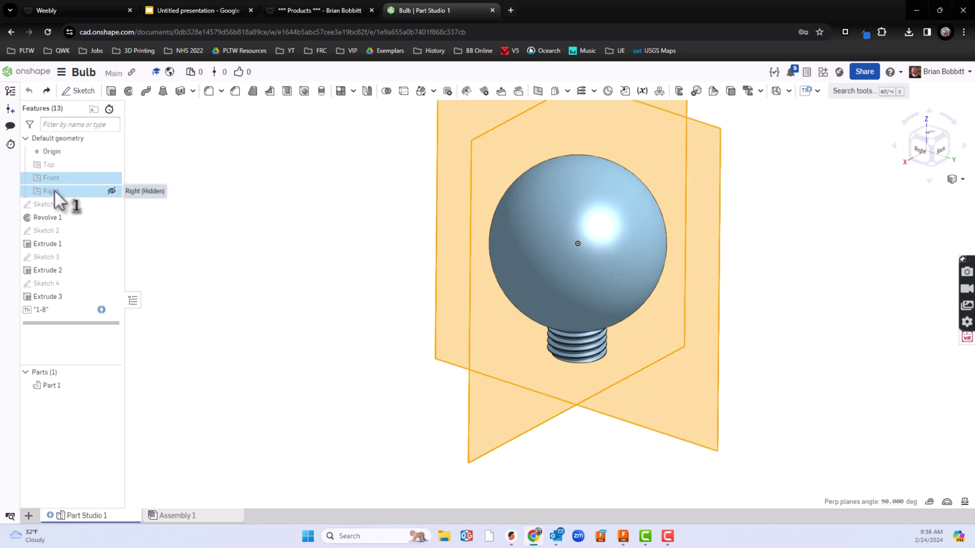
left_click(75, 177)
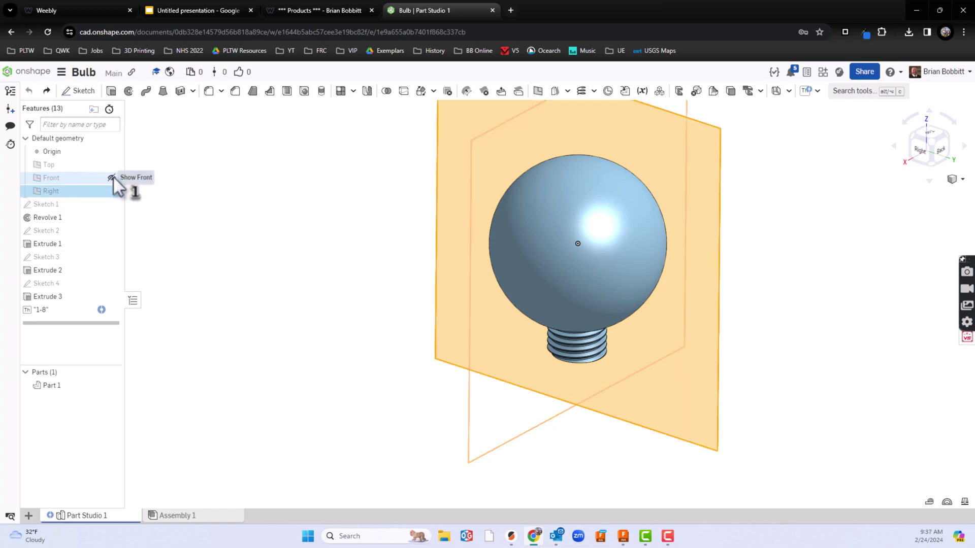
left_click(112, 177)
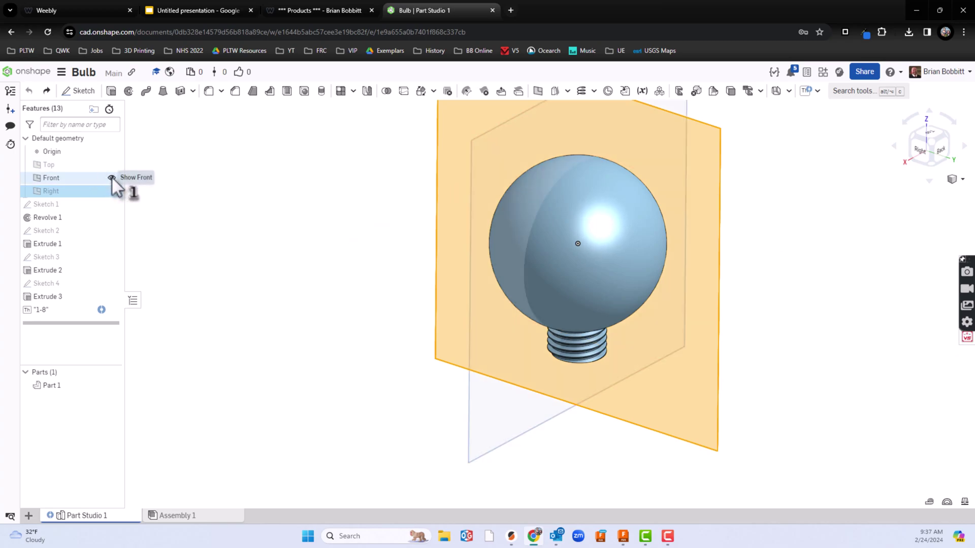
left_click(722, 217)
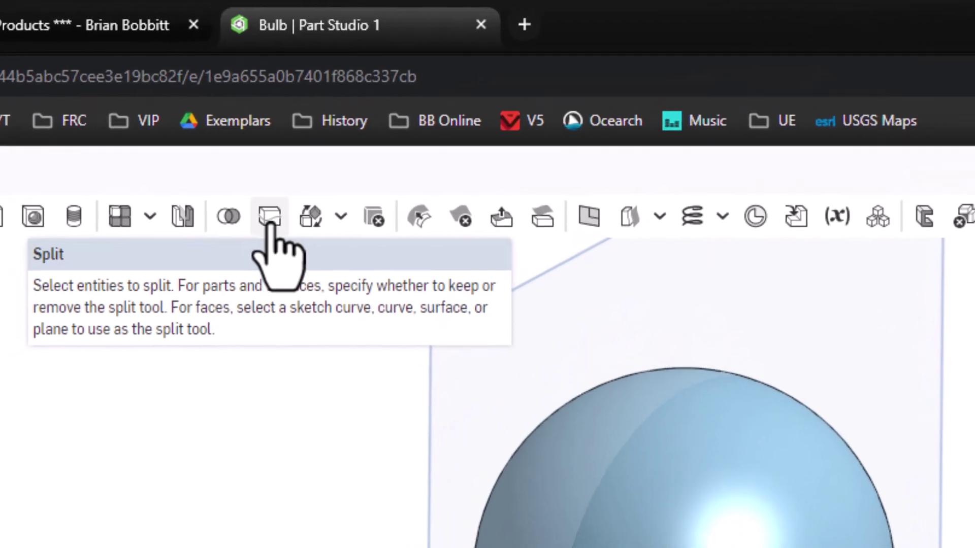
Split the bulb part with the Front plane, with Keep tools checked
left_click(269, 218)
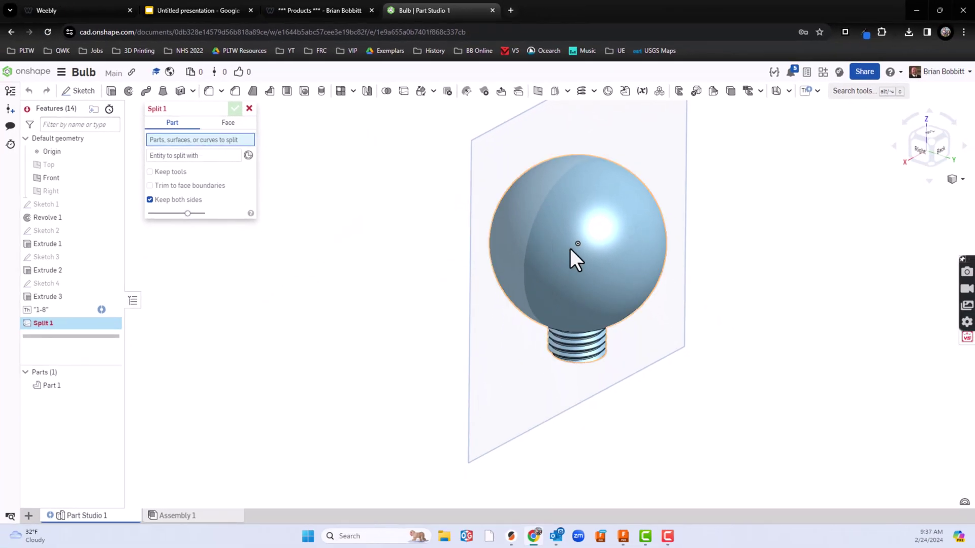
left_click(570, 249)
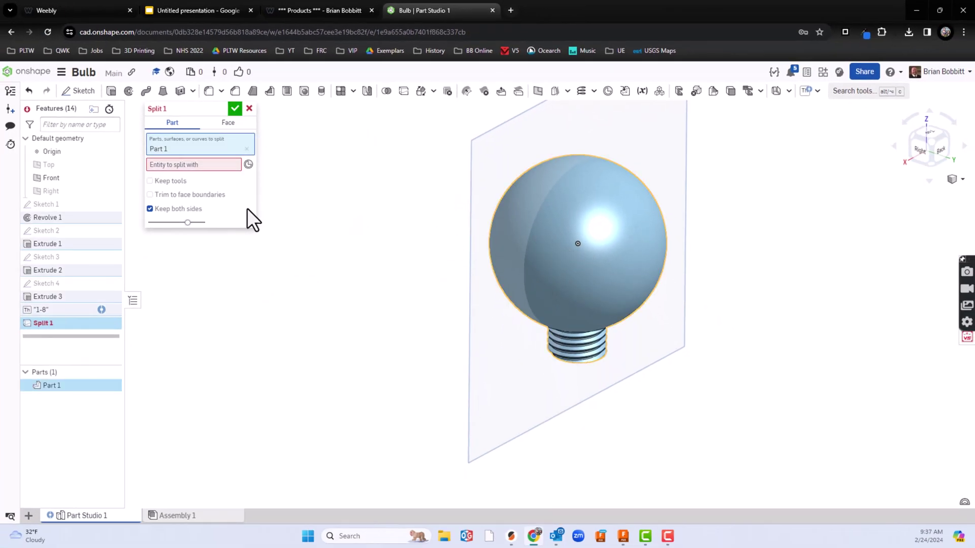
left_click(169, 167)
left_click(474, 151)
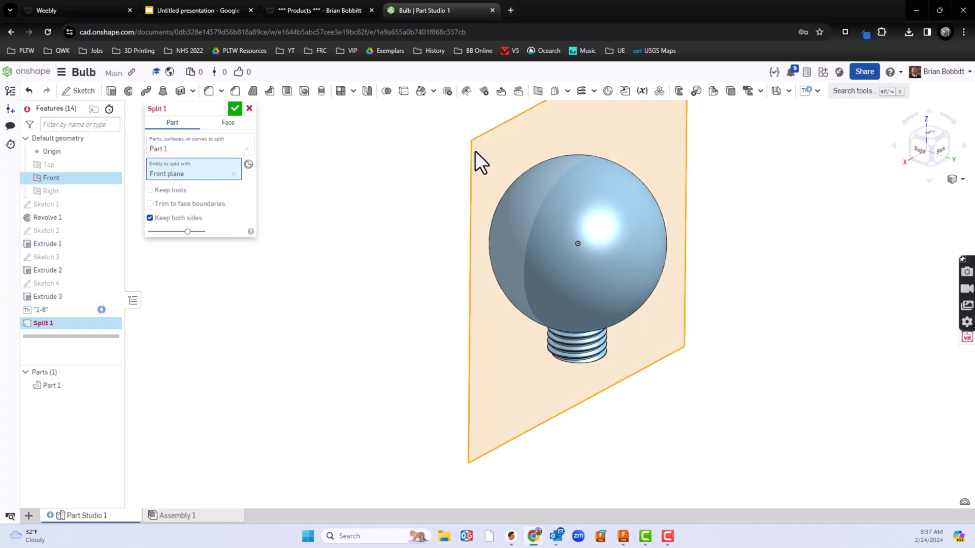
left_click(150, 189)
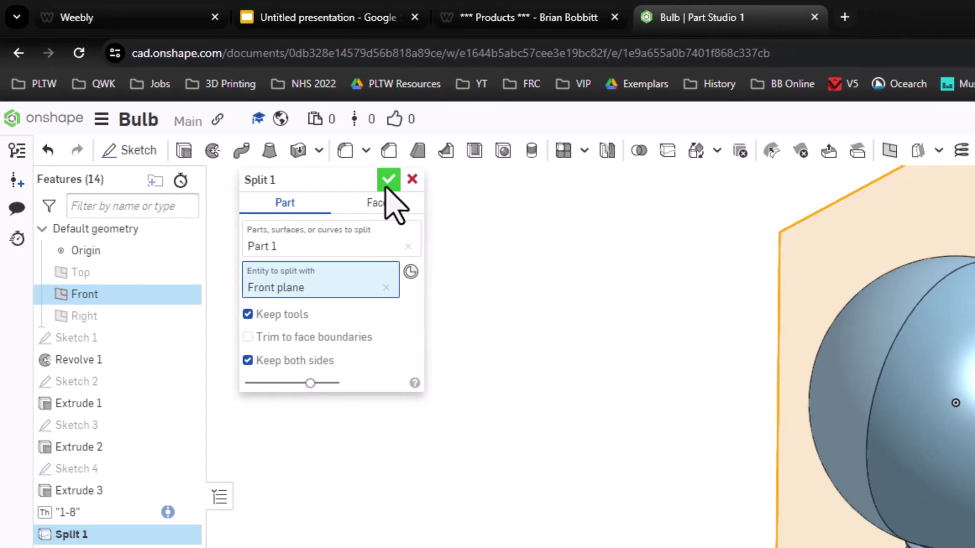
Confirm the split into Part 1 and Part 2, then bring up Part 1's context menu
left_click(445, 206)
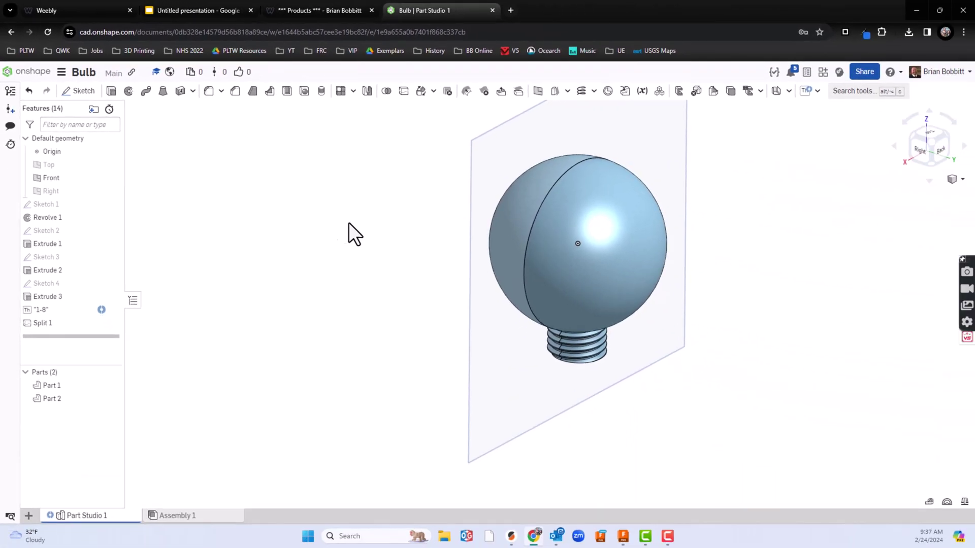
left_click(50, 385)
left_click_drag(50, 386, 60, 405)
left_click(56, 400, "shift")
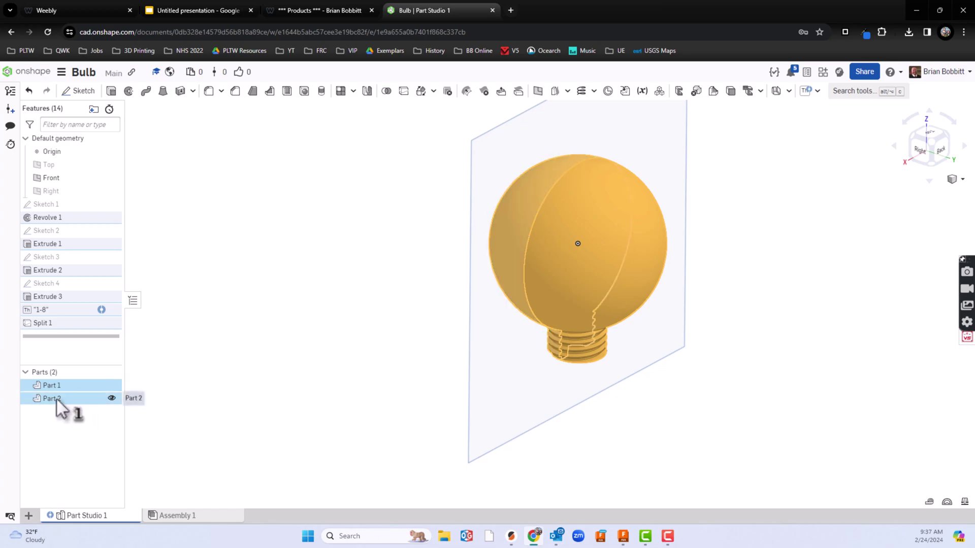
left_click(53, 398)
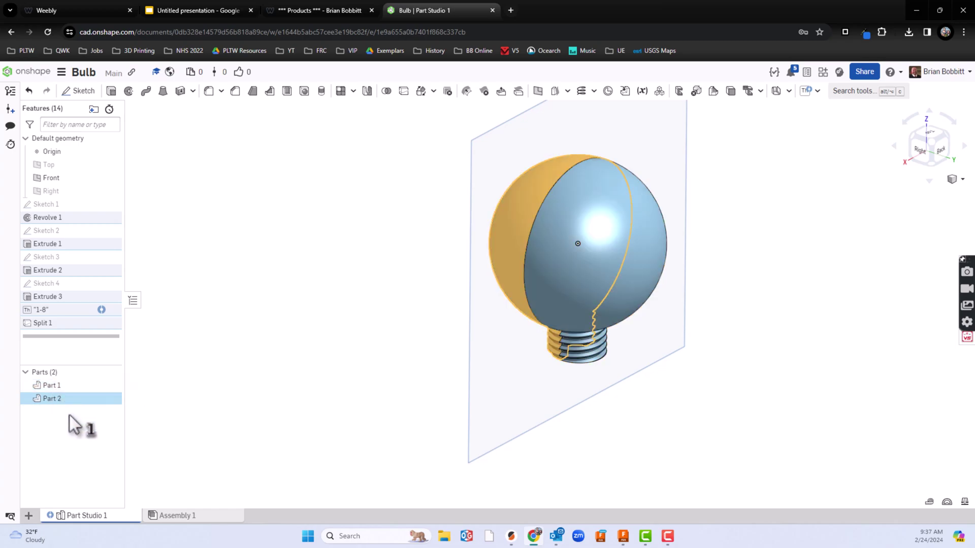
left_click(91, 419)
left_click(59, 389)
right_click(60, 390)
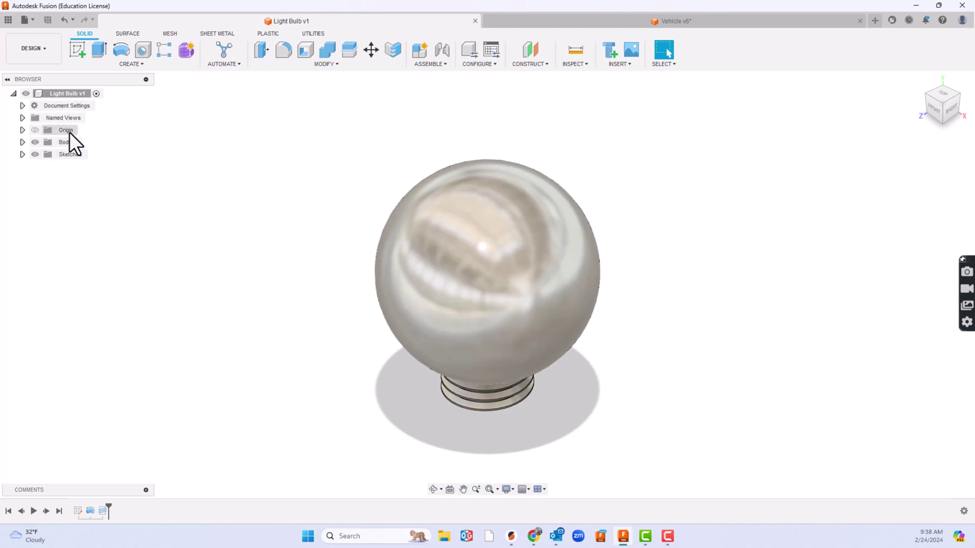
Expand the Light Bulb's Origin folder, show its planes and axes, and hide the XZ plane
left_click(23, 131)
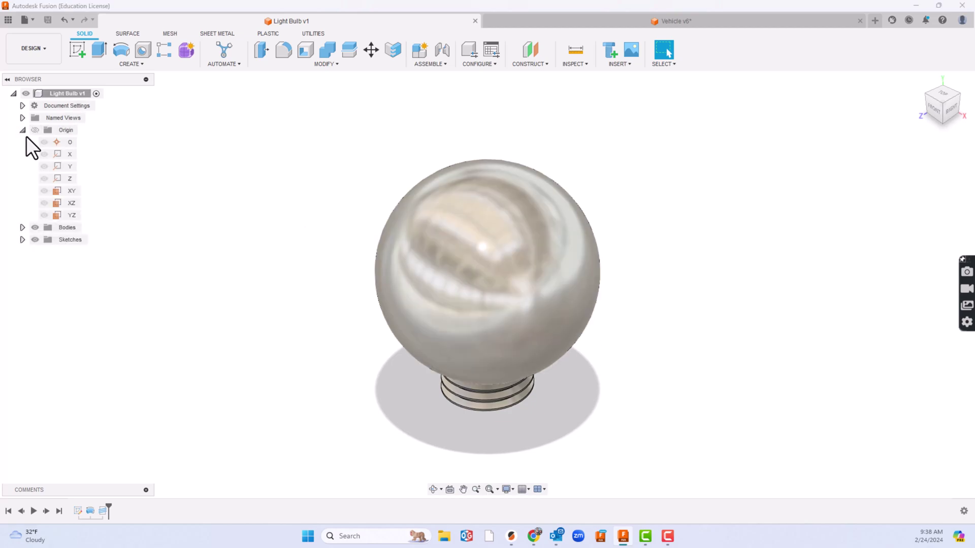
left_click(72, 191)
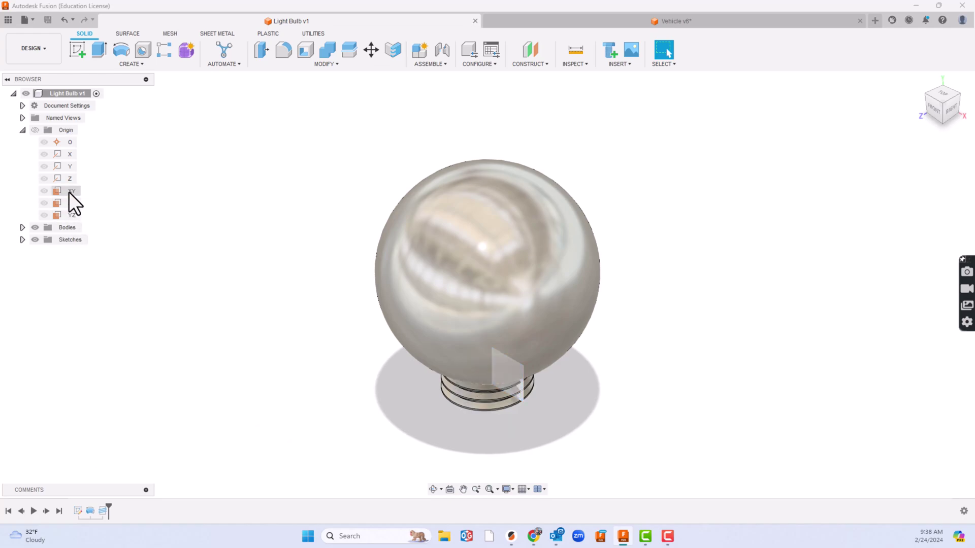
left_click(45, 192)
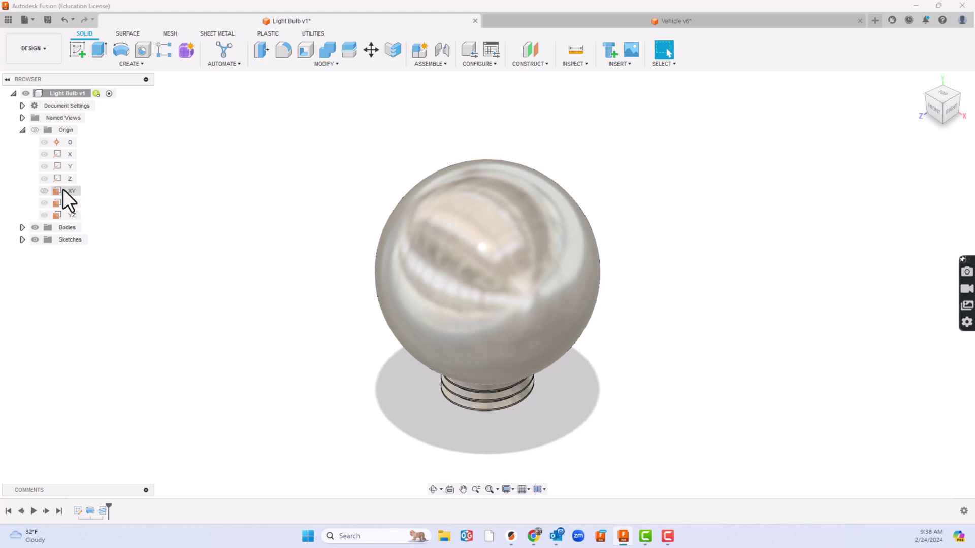
left_click(44, 193)
left_click(35, 130)
left_click(44, 204)
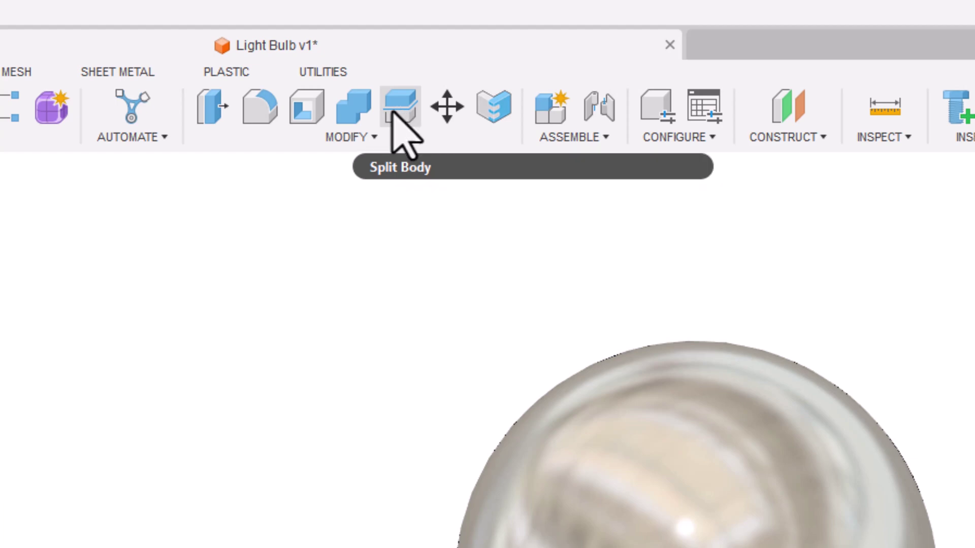
Split the bulb body with the XY plane using Modify > Split Body
left_click(337, 142)
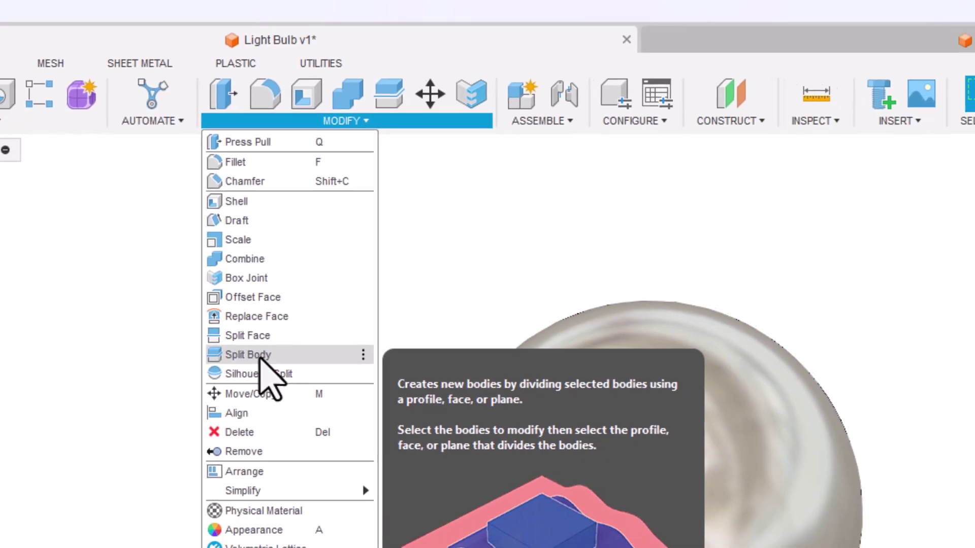
left_click(253, 404)
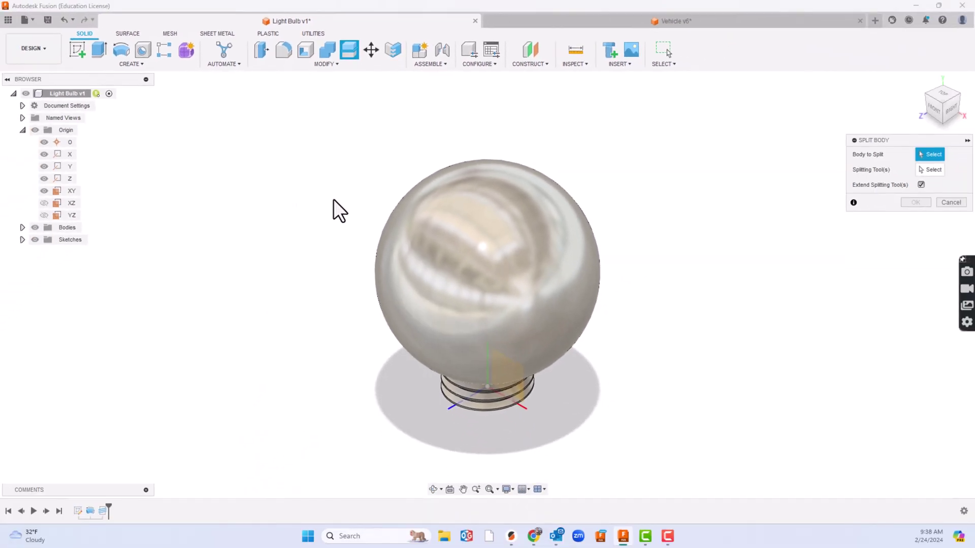
left_click_drag(916, 142, 697, 134)
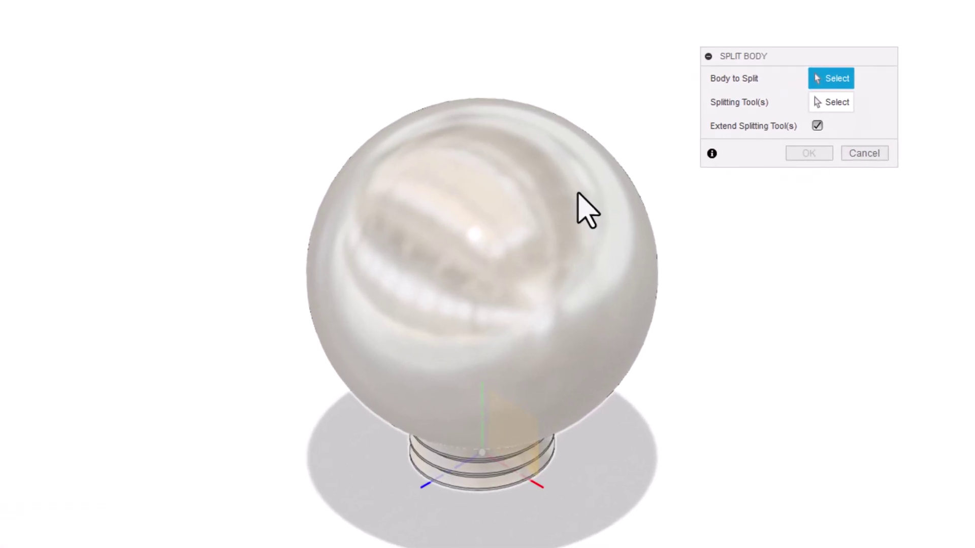
left_click(577, 193)
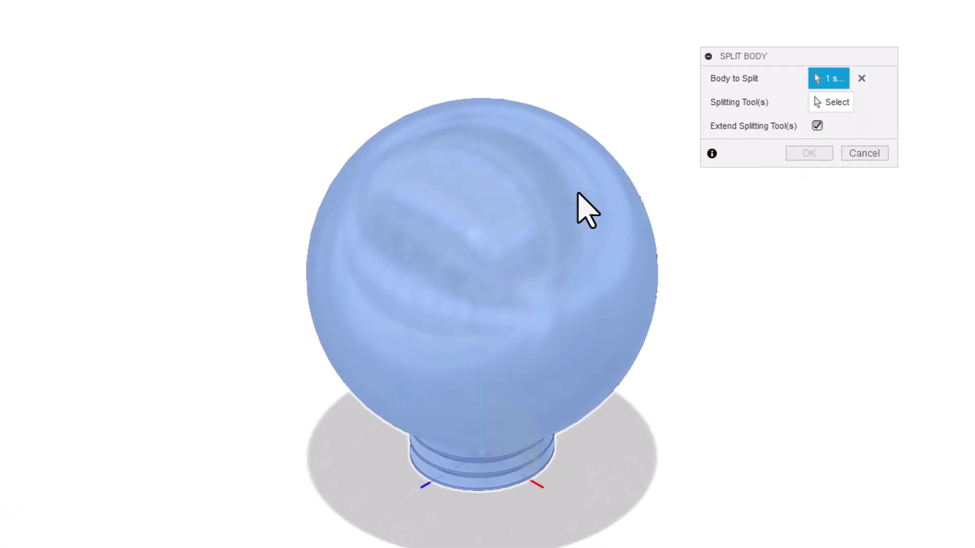
left_click(827, 102)
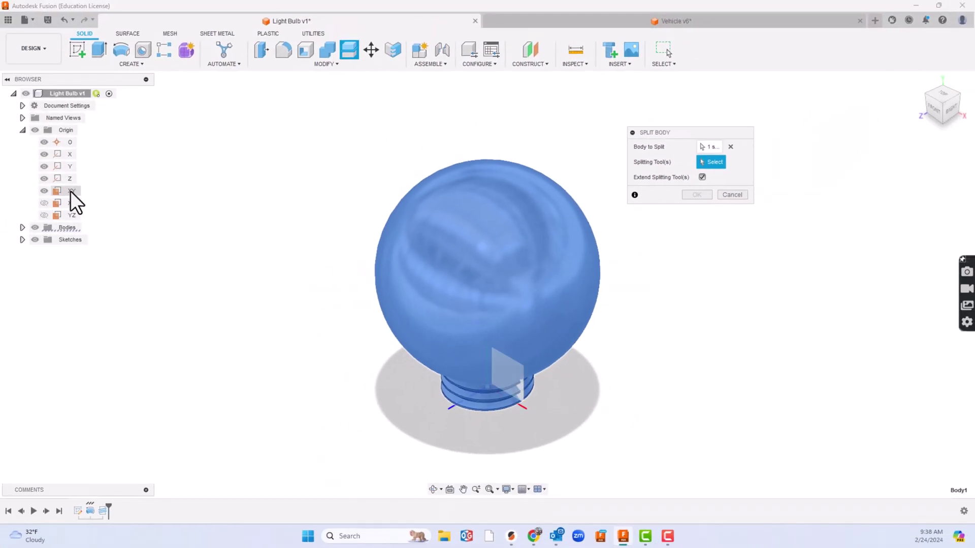
left_click(71, 191)
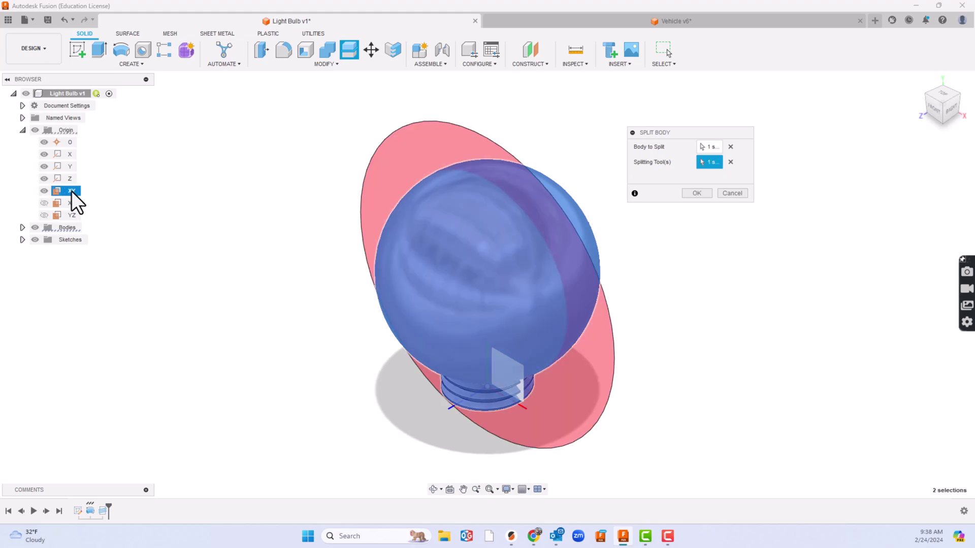
left_click(697, 193)
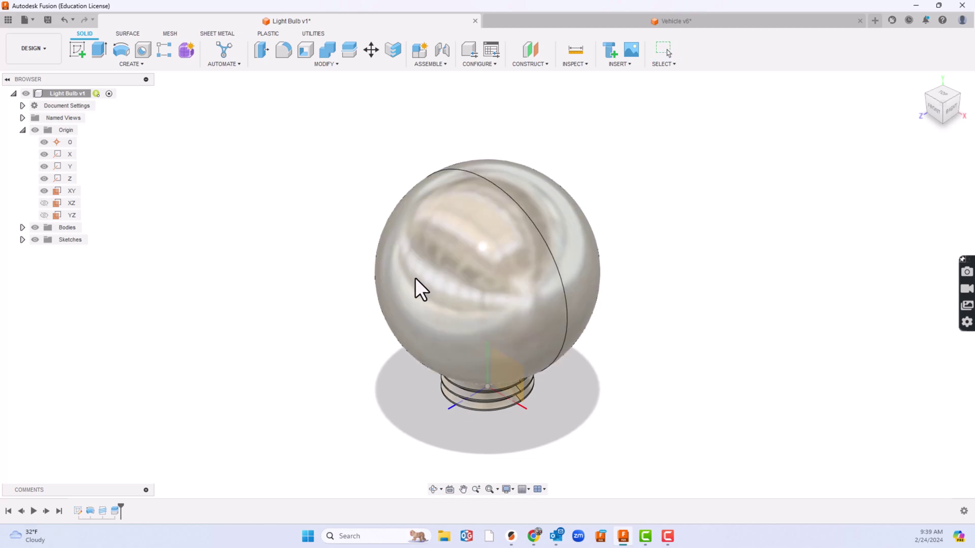
Expand the Bodies folder and check Body1 and Body2
left_click(23, 227)
left_click(80, 239)
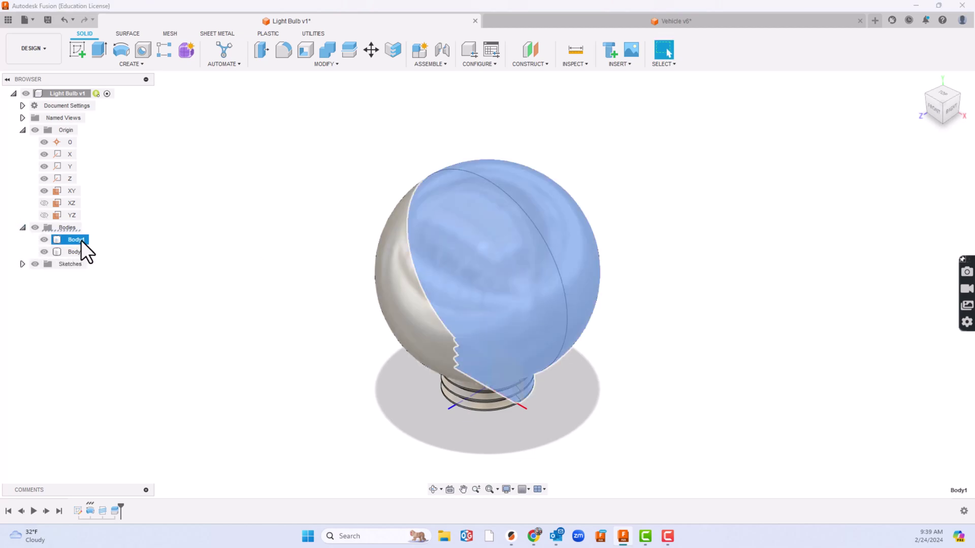
left_click(75, 252)
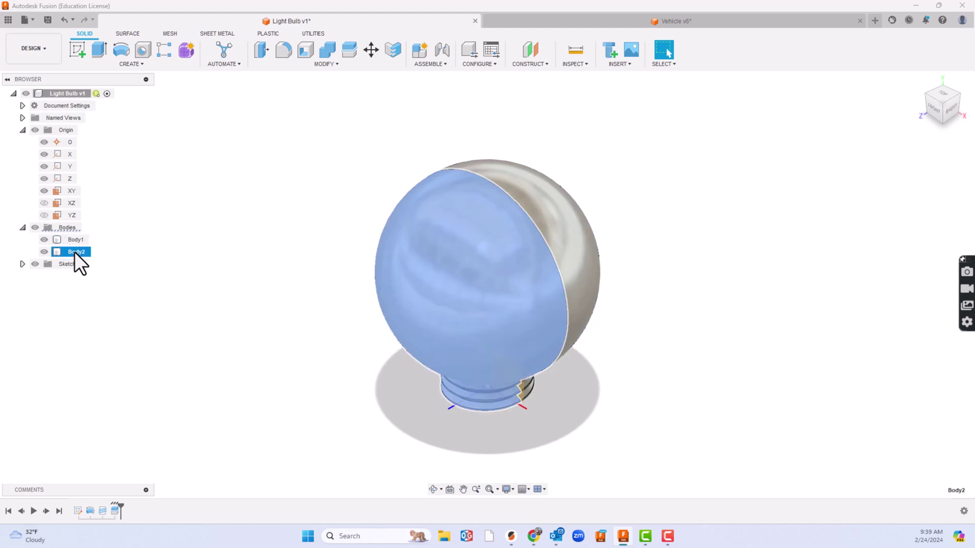